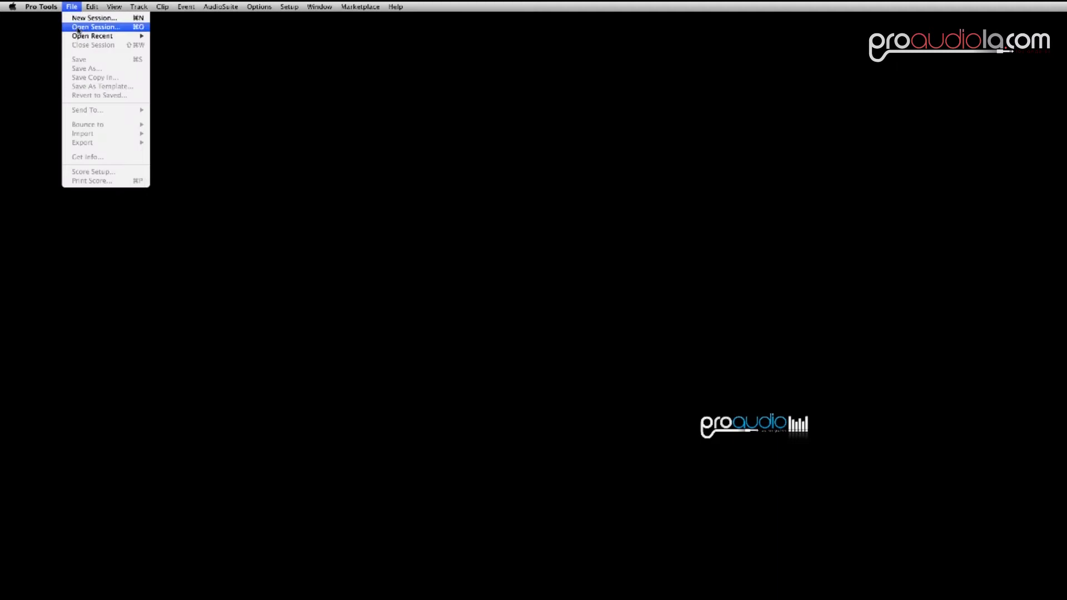
Open the session 'Unity Gain 8CH TRS or DB - External Mic Pre.ptx'.
{"action": "left_click", "coordinate": [78, 29]}
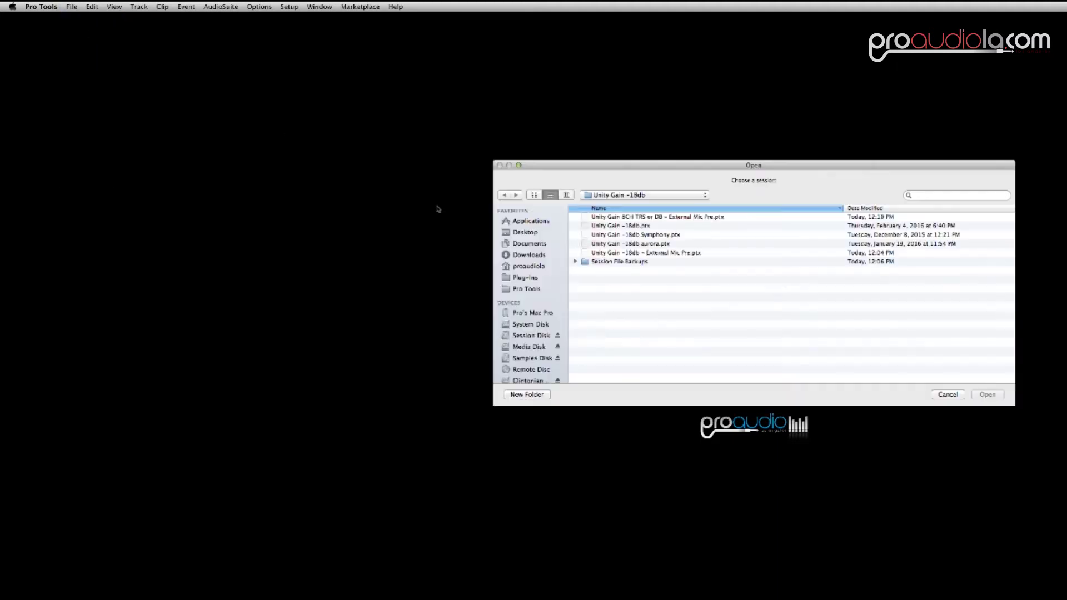
{"action": "left_click", "coordinate": [677, 218]}
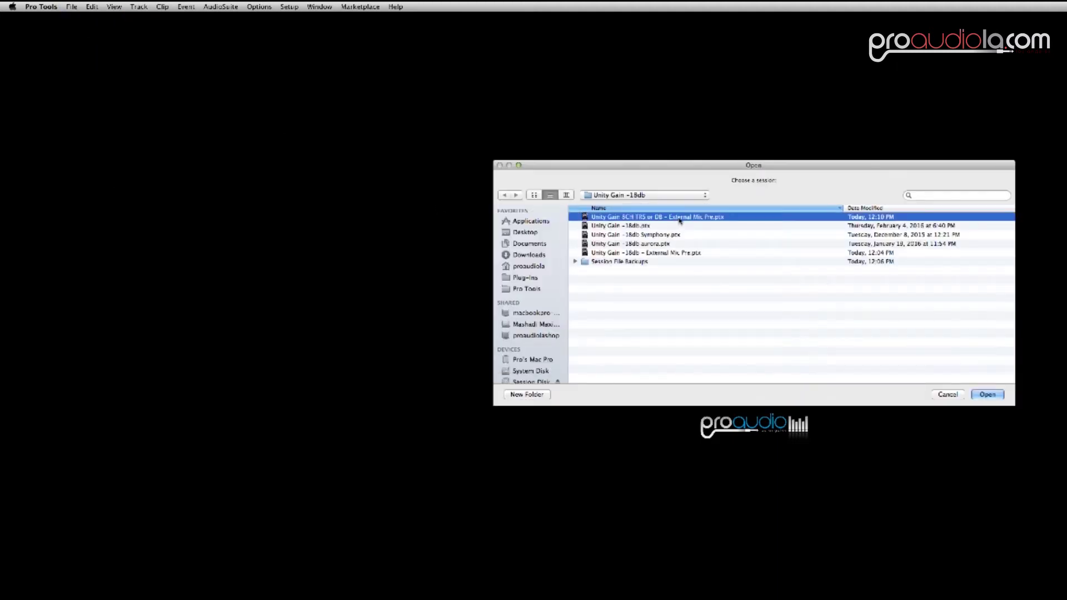
{"action": "left_click", "coordinate": [999, 395]}
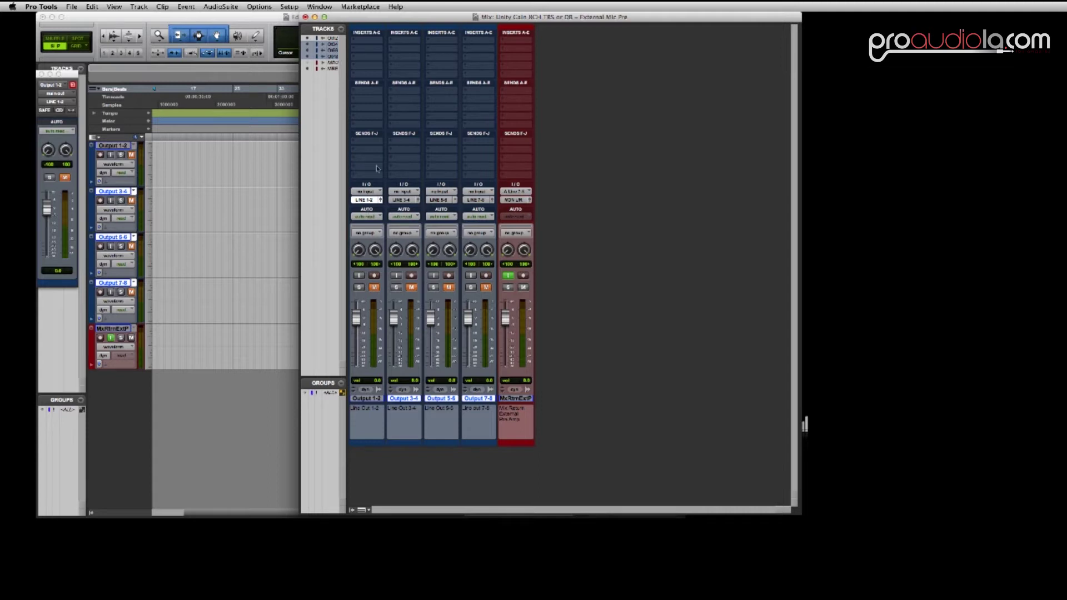
Insert a mono Avid Signal Generator (1000 Hz sine, -20 dB) on Output 1-2's first insert.
{"action": "left_click", "coordinate": [357, 44]}
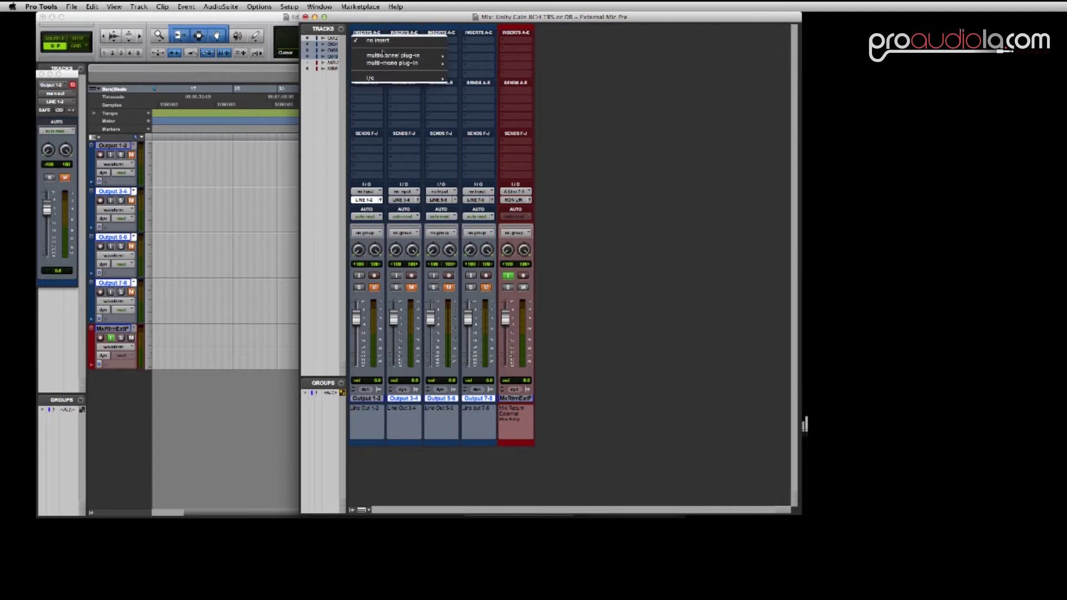
{"action": "mouse_move", "coordinate": [385, 57]}
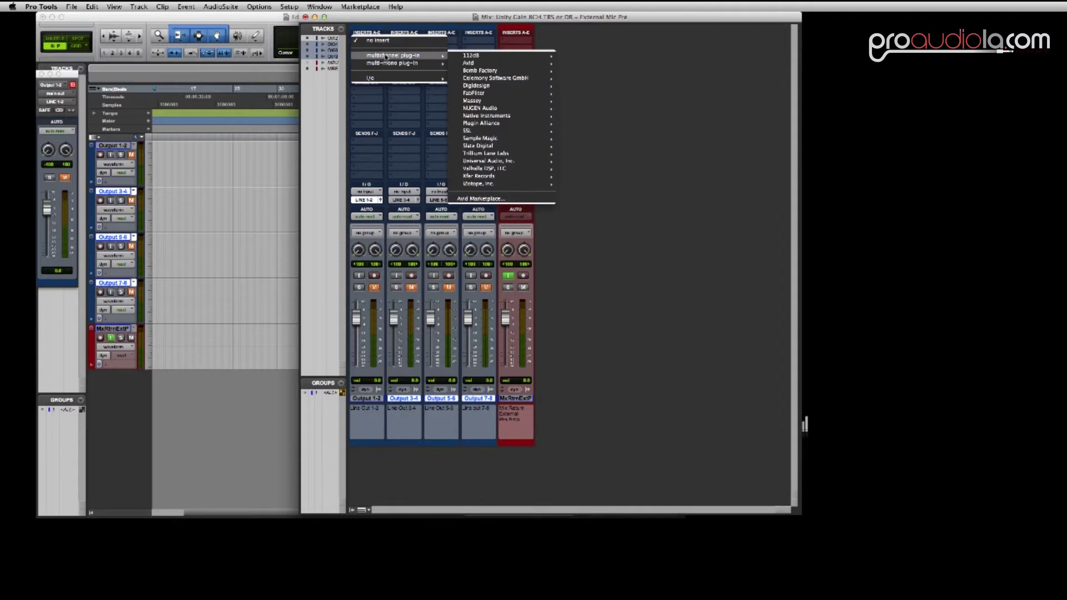
{"action": "mouse_move", "coordinate": [476, 86]}
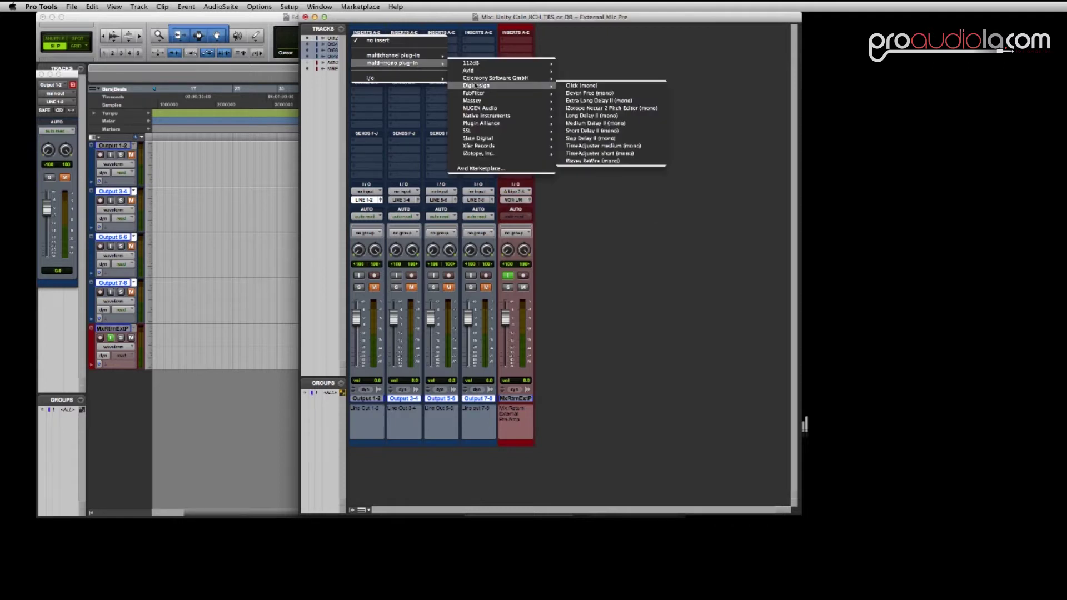
{"action": "mouse_move", "coordinate": [508, 67]}
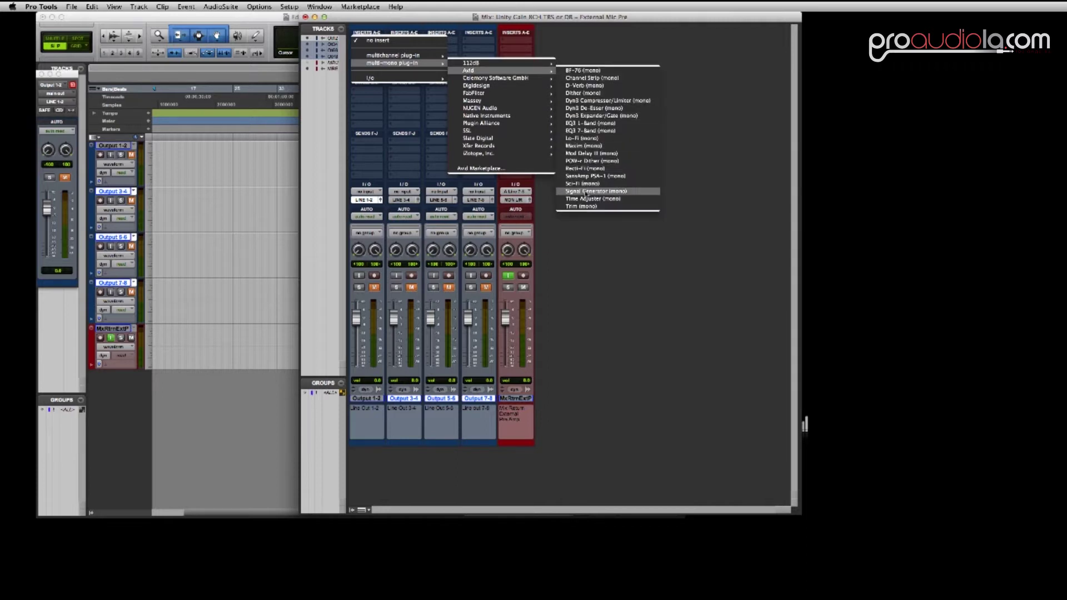
{"action": "left_click", "coordinate": [586, 192]}
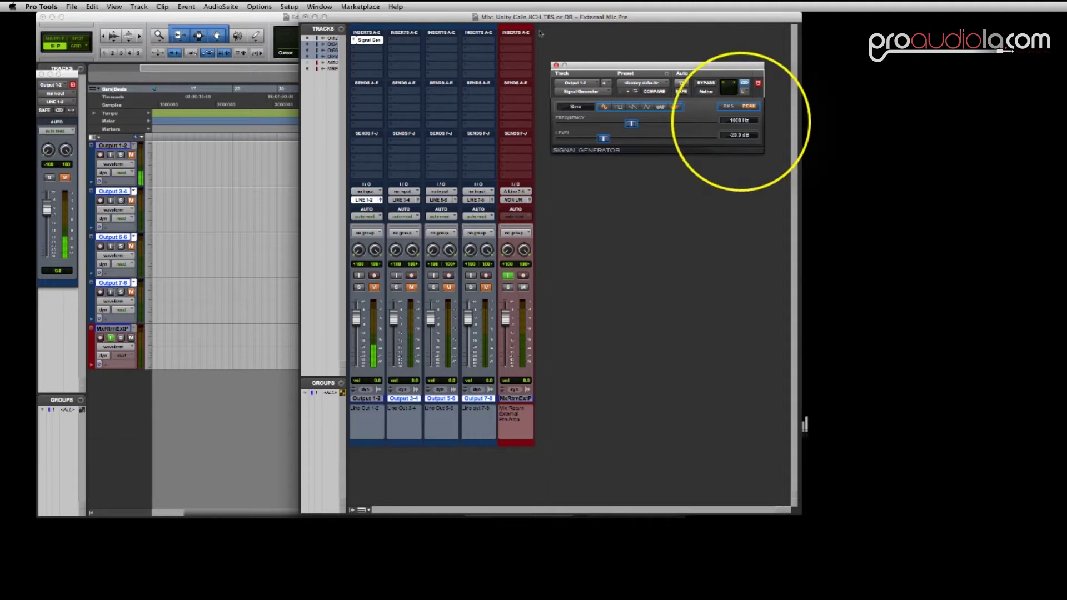
{"action": "left_click", "coordinate": [370, 47]}
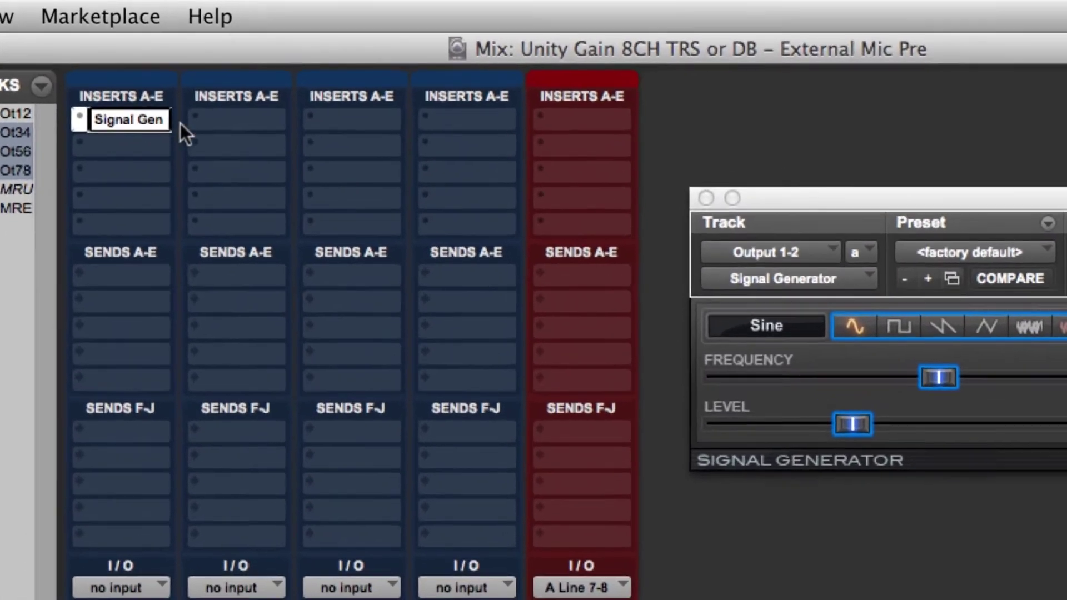
Option-drag the Signal Generator from Output 1-2 onto the first insert of the other output tracks.
{"action": "left_click_drag", "start_coordinate": [180, 124], "coordinate": [507, 145]}
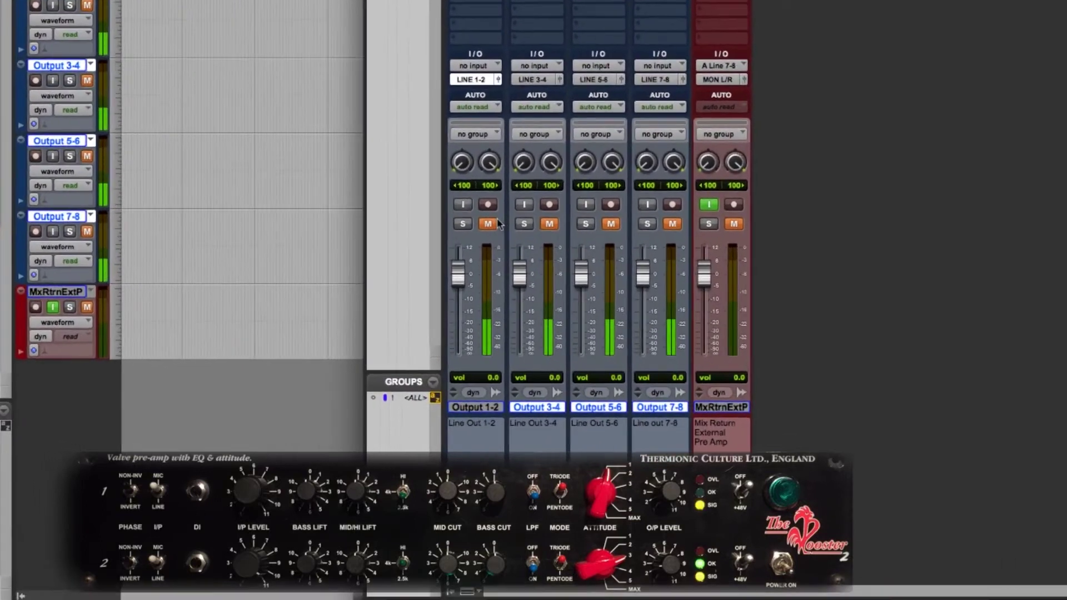
Unmute Output 1-2 and inspect the Signal Generators on Outputs 3-4, 5-6 and 7-8.
{"action": "left_click", "coordinate": [496, 223]}
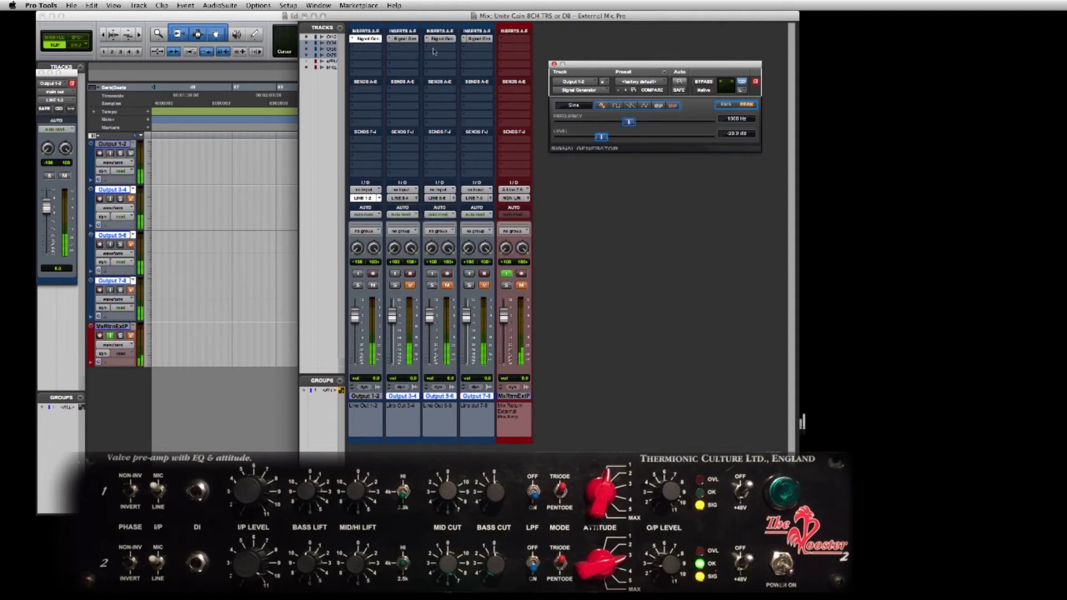
{"action": "left_click", "coordinate": [405, 39]}
{"action": "left_click", "coordinate": [438, 39]}
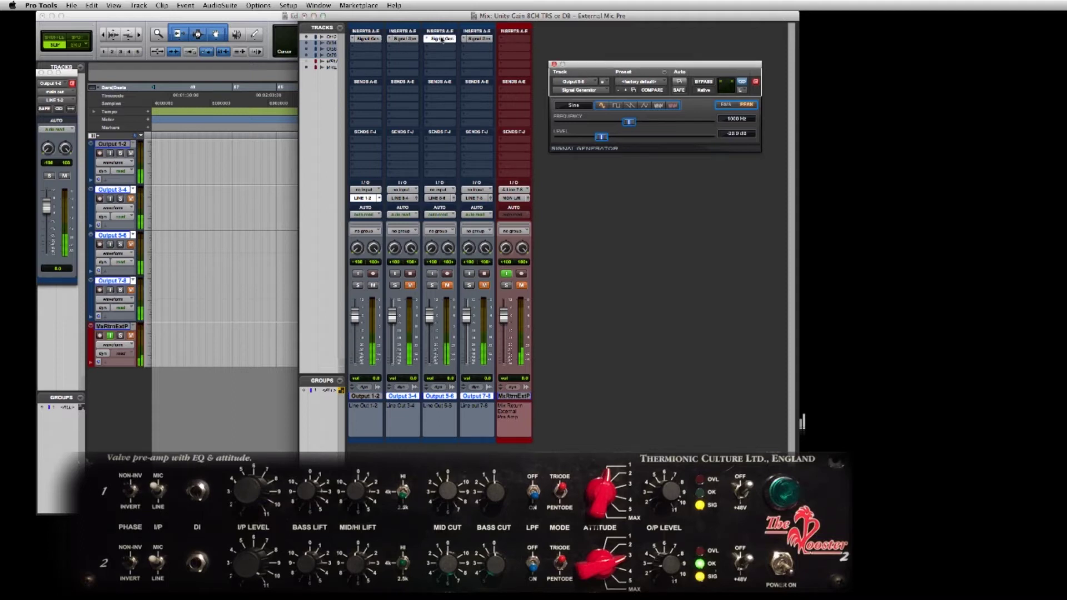
{"action": "left_click", "coordinate": [471, 39]}
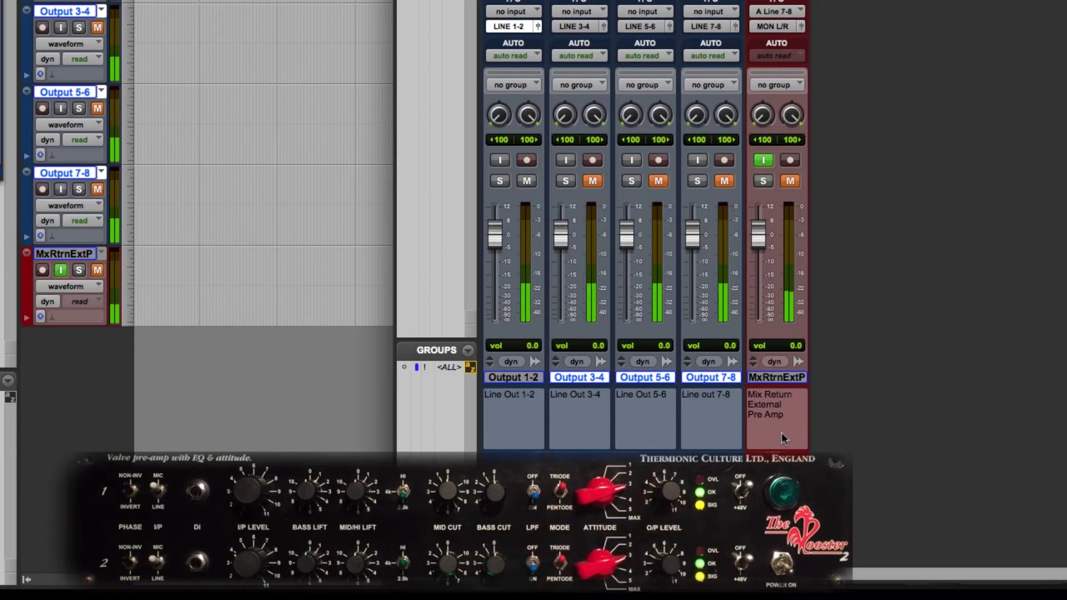
Switch the MxRtrnExtP volume readout to peak and reset its held peak toward -20.0 dB.
{"action": "left_click", "coordinate": [798, 351]}
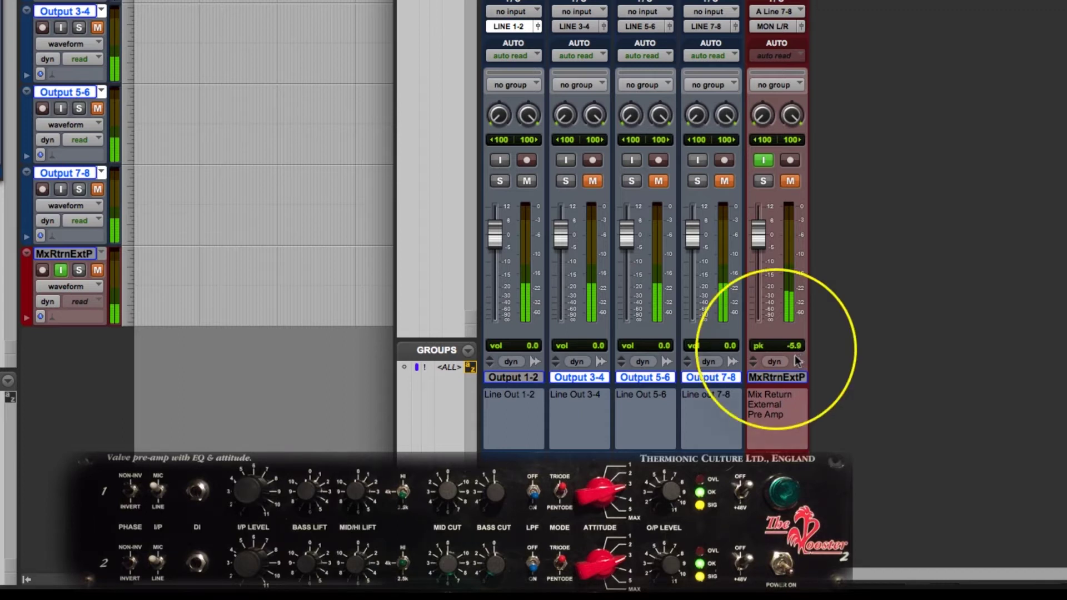
{"action": "left_click", "coordinate": [797, 349]}
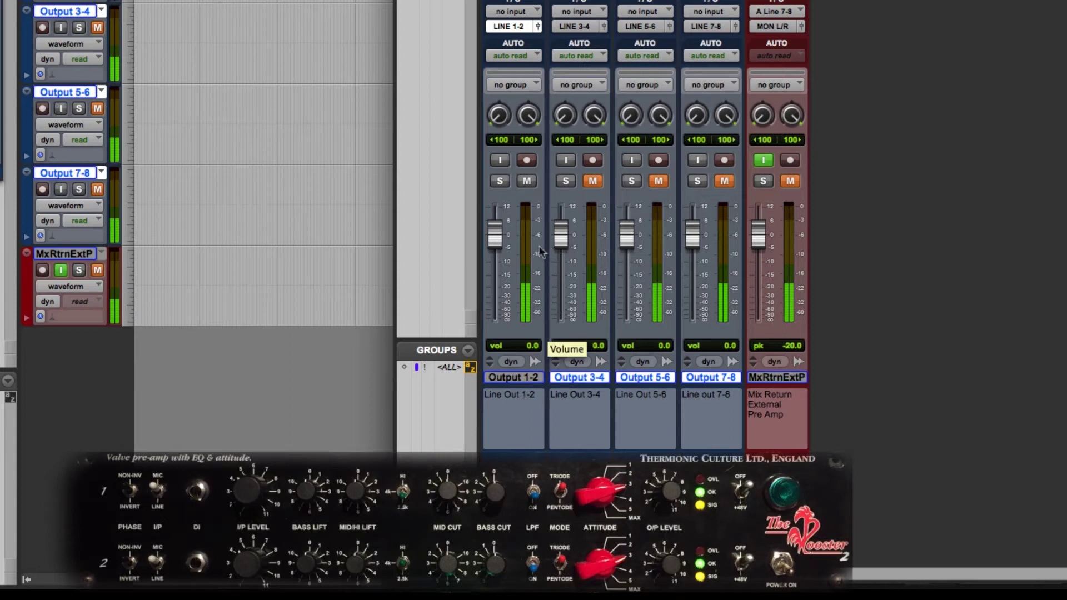
Mute Output 1-2, then play Outputs 3-4, 5-6 and 7-8 tones in turn, checking the return peak.
{"action": "left_click", "coordinate": [534, 182]}
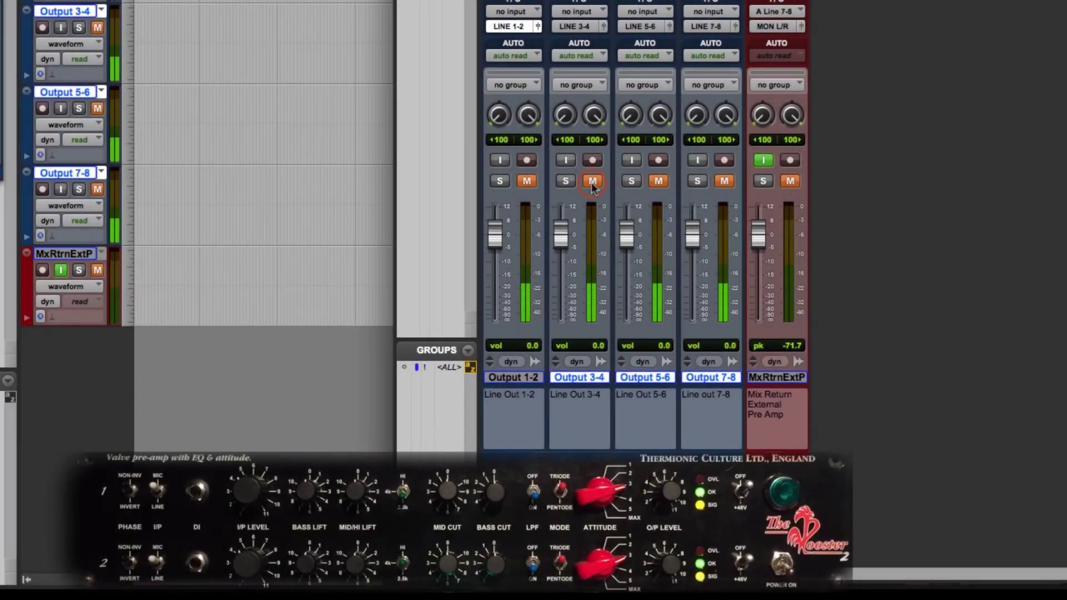
{"action": "left_click", "coordinate": [592, 181]}
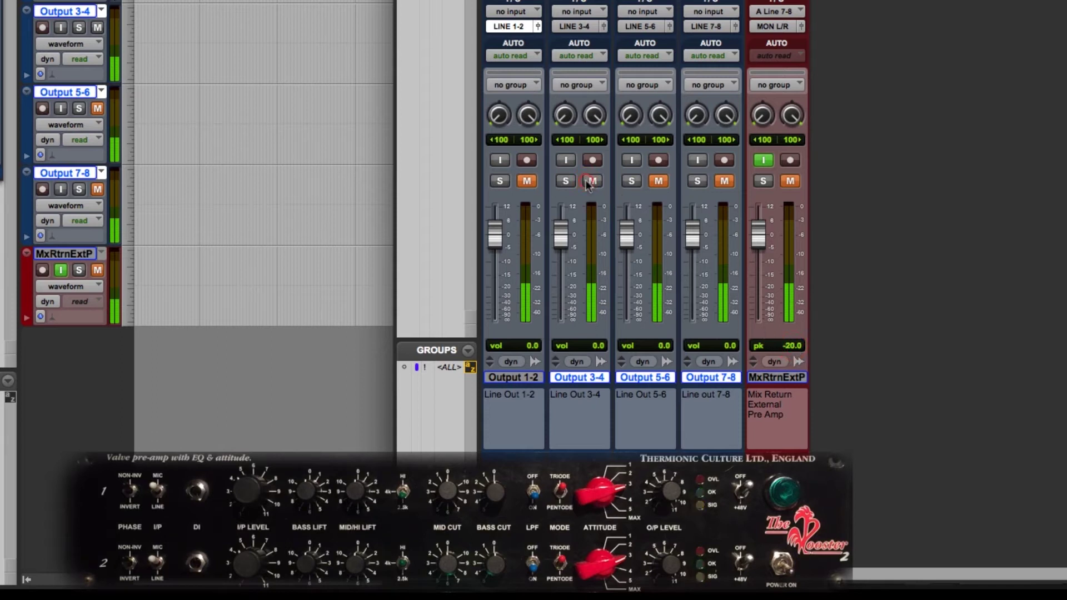
{"action": "left_click", "coordinate": [659, 181]}
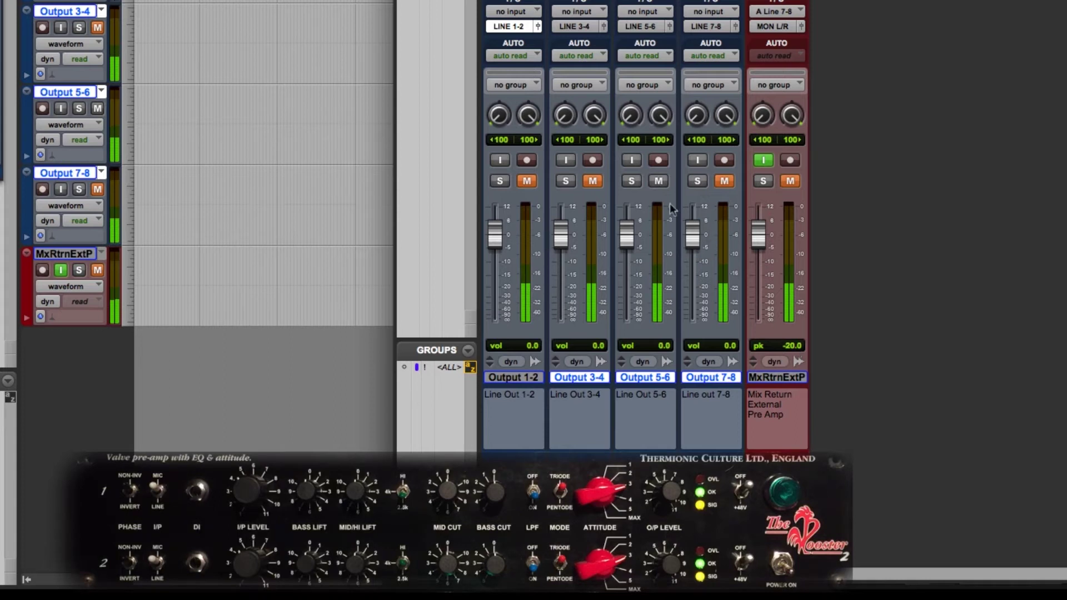
{"action": "left_click", "coordinate": [659, 181]}
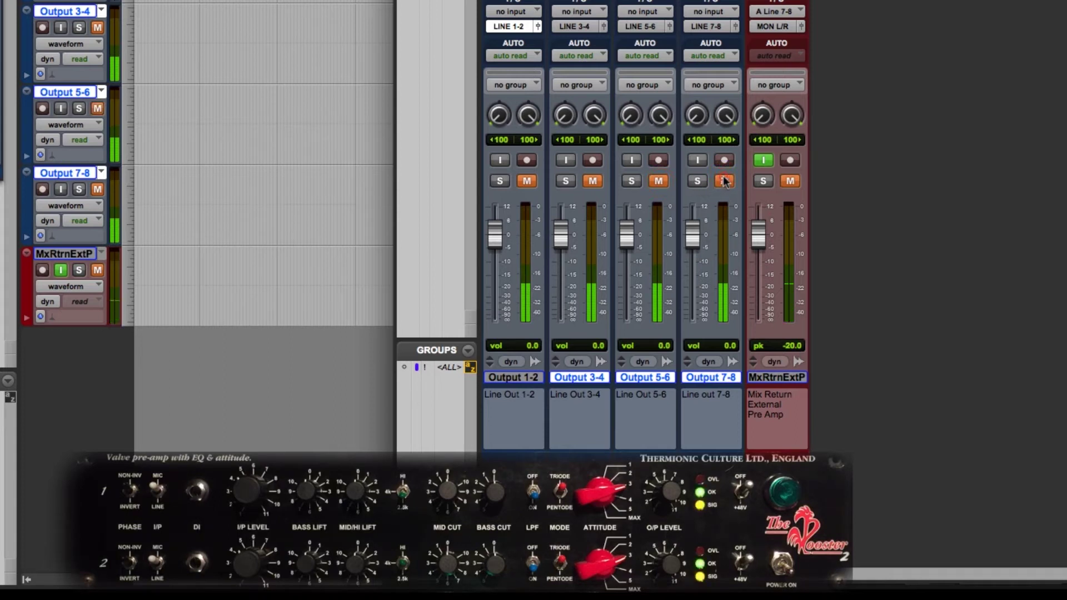
{"action": "left_click", "coordinate": [795, 345]}
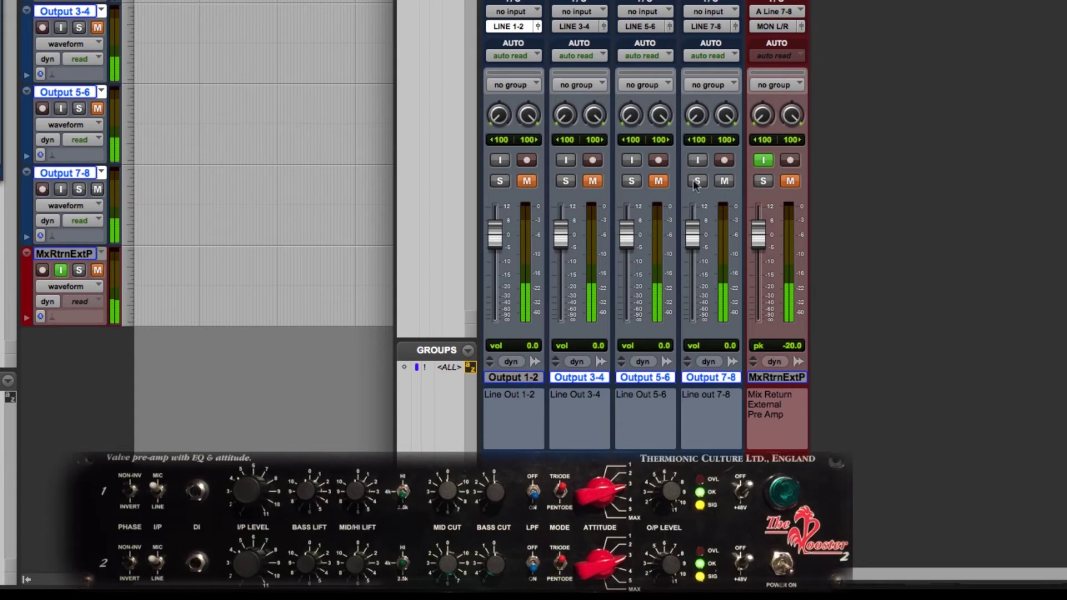
Mute Output 7-8, unmute Output 1-2, and toggle the MxRtrnExtP mute off and back on.
{"action": "left_click", "coordinate": [724, 181]}
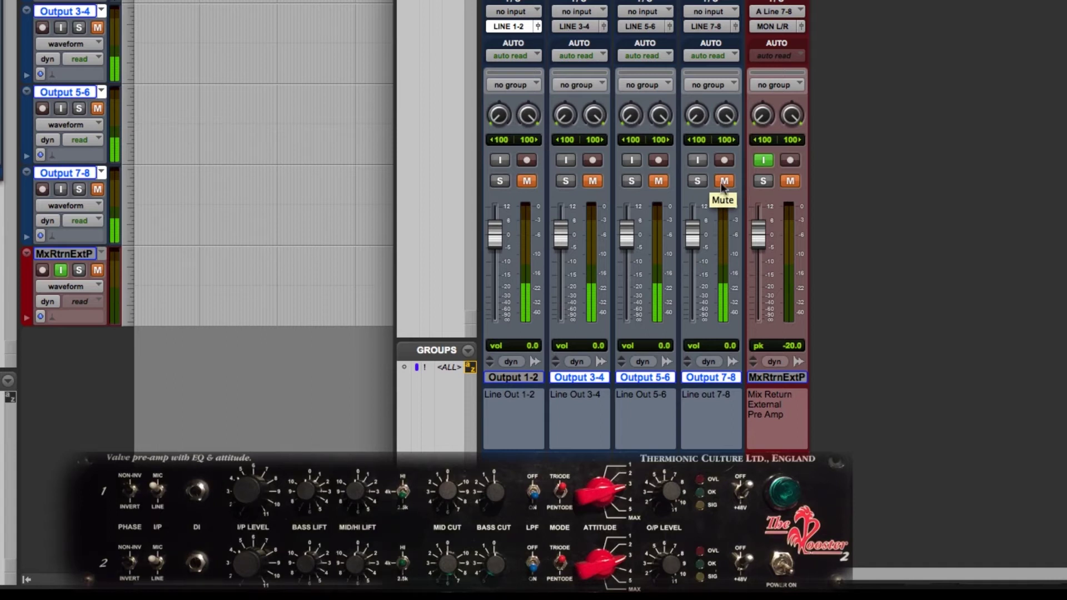
{"action": "left_click", "coordinate": [525, 181]}
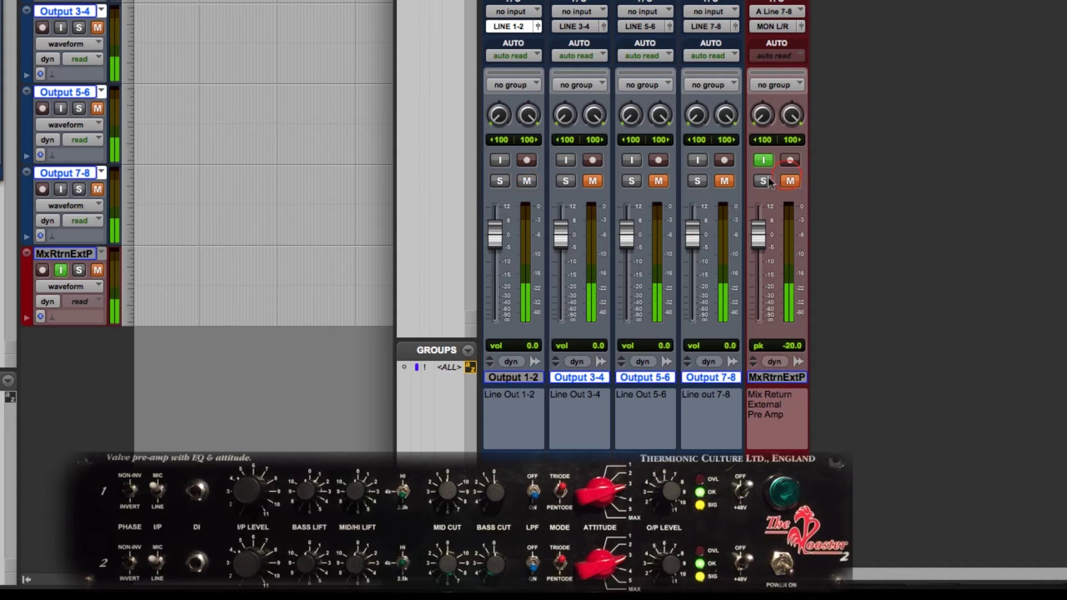
{"action": "left_click", "coordinate": [789, 180]}
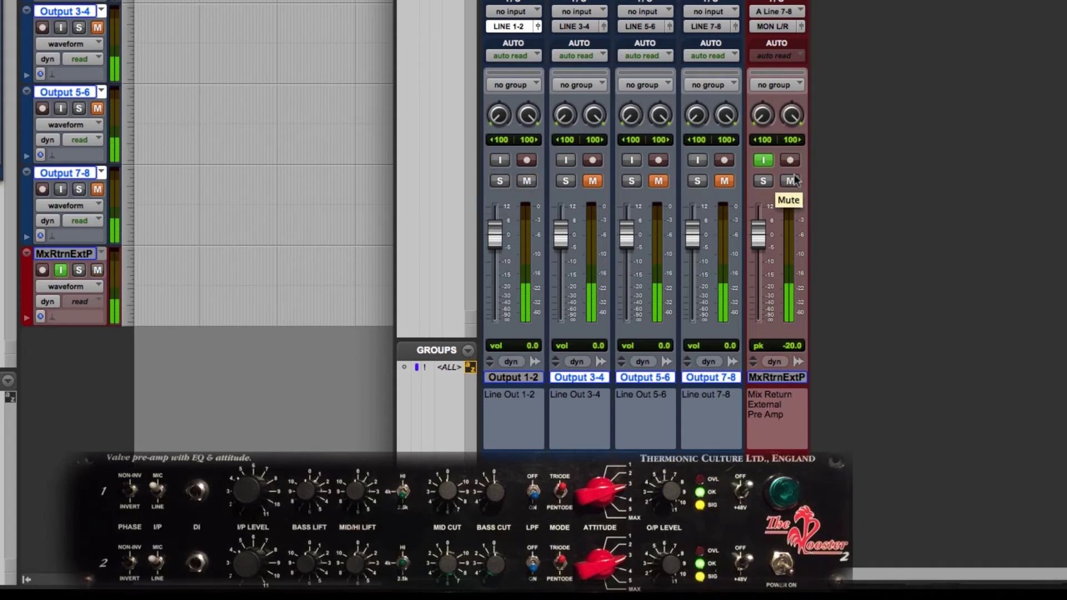
{"action": "left_click", "coordinate": [794, 183]}
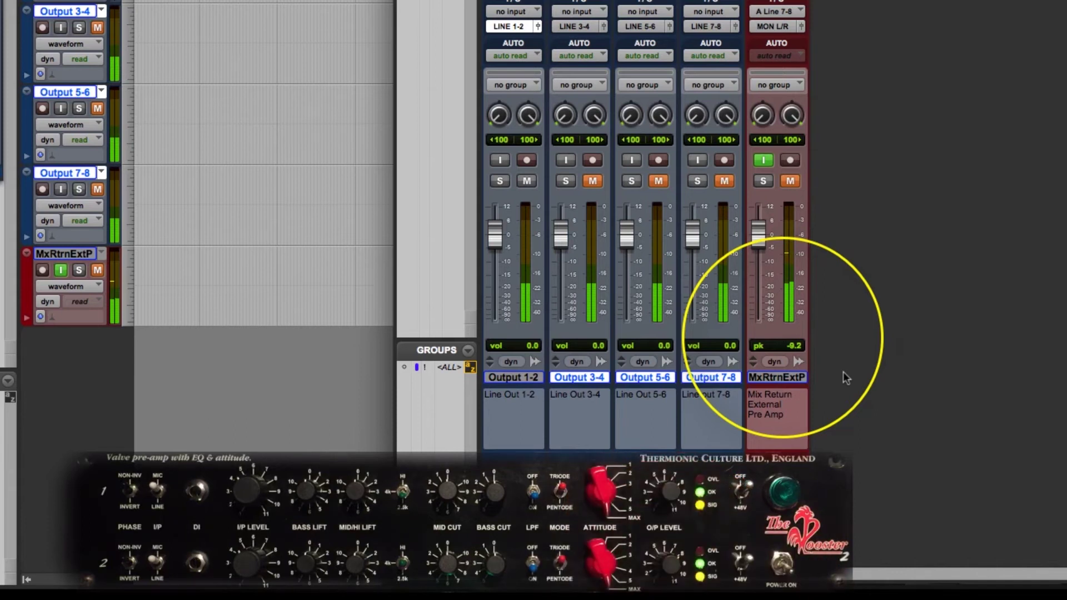
Clear the MxRtrnExtP held peak while adjusting the external pre-amp level.
{"action": "left_click", "coordinate": [798, 347]}
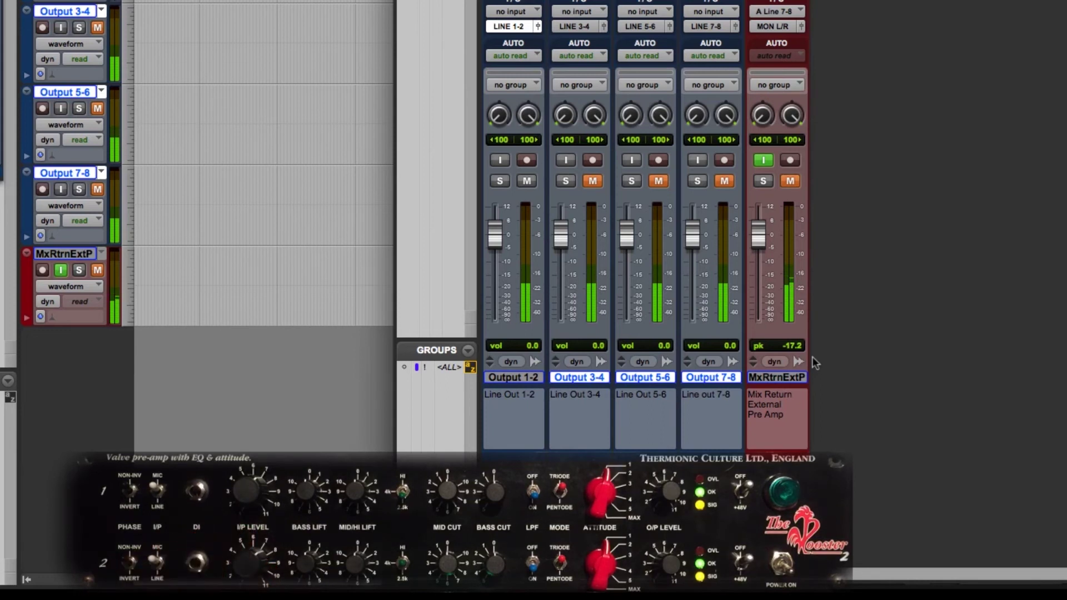
Reset the MxRtrnExtP held peak so it reads -20.0 dB again.
{"action": "left_click", "coordinate": [788, 346]}
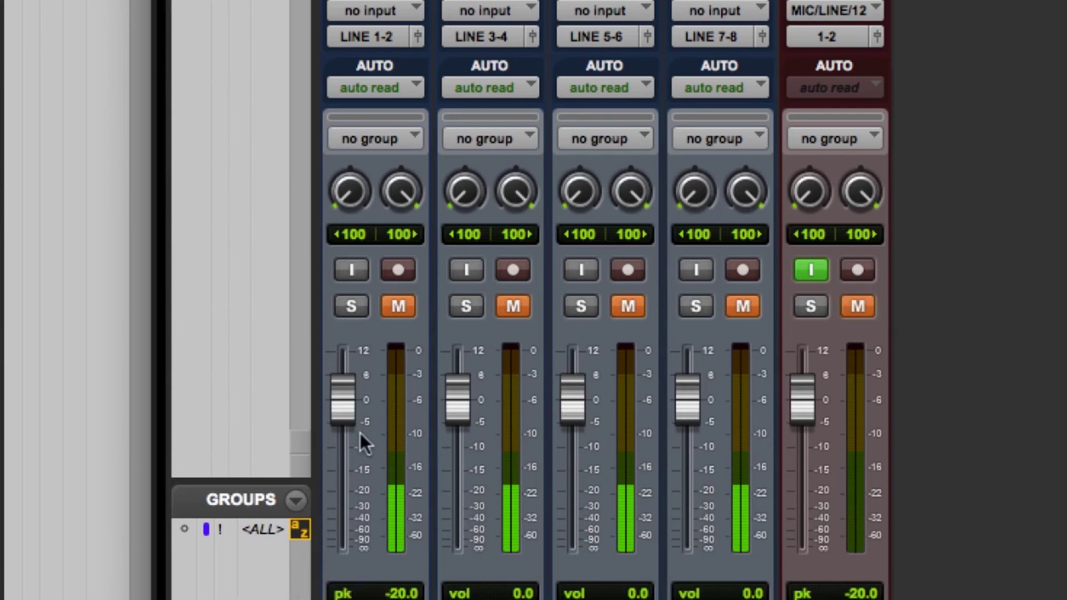
Unmute CnvrtrOt12 and reset the Mix Return peak hold, which now reads -23.2 dB.
{"action": "left_click", "coordinate": [398, 305]}
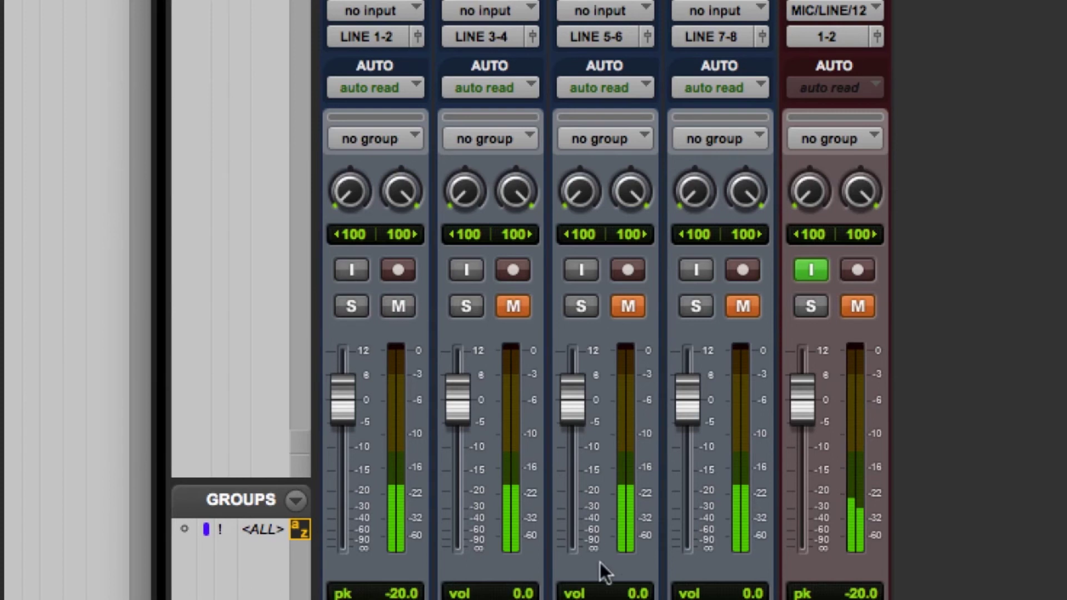
{"action": "left_click", "coordinate": [864, 594]}
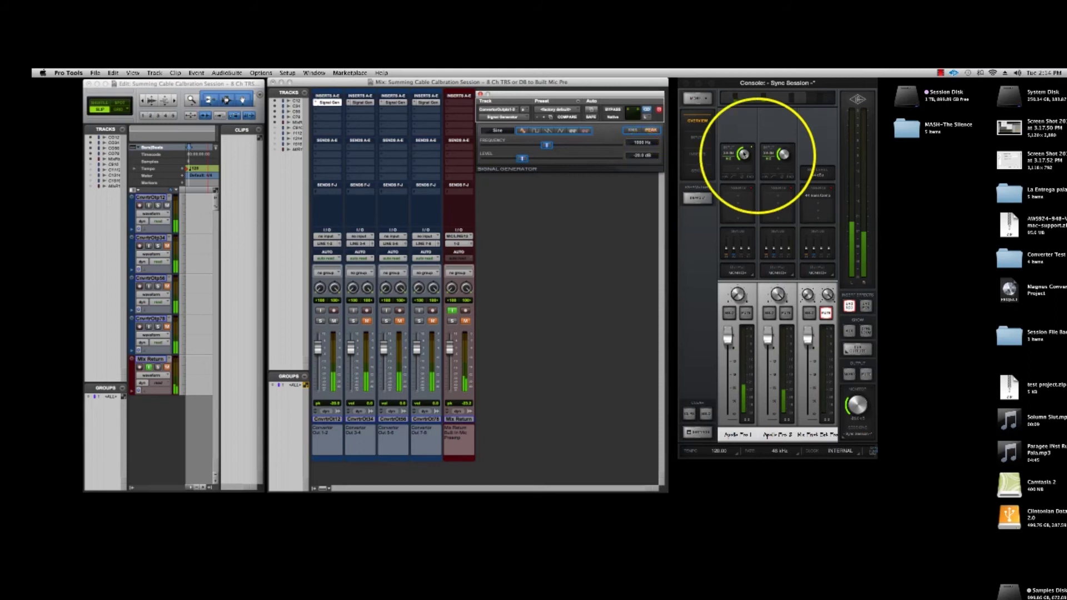
Bring UAD Console forward and raise the preamp gain so Mix Return goes from -23.2 to -20.0 dB.
{"action": "left_click", "coordinate": [743, 150]}
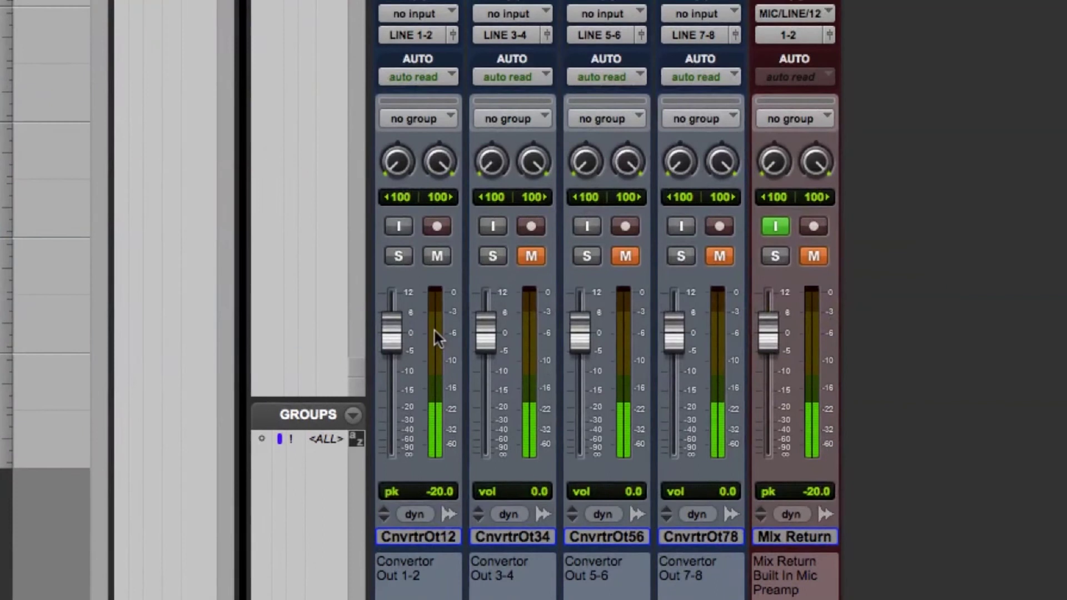
Mute Converter Out 1-2, then unmute and re-mute outputs 3-4, 5-6 and 7-8 one at a time.
{"action": "left_click", "coordinate": [433, 256]}
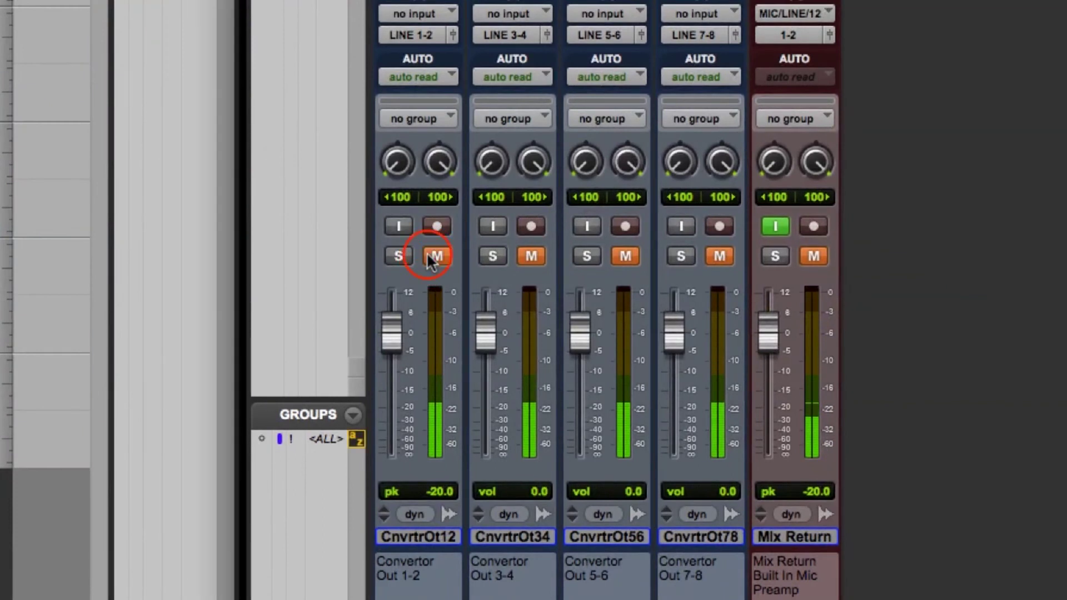
{"action": "left_click", "coordinate": [532, 256]}
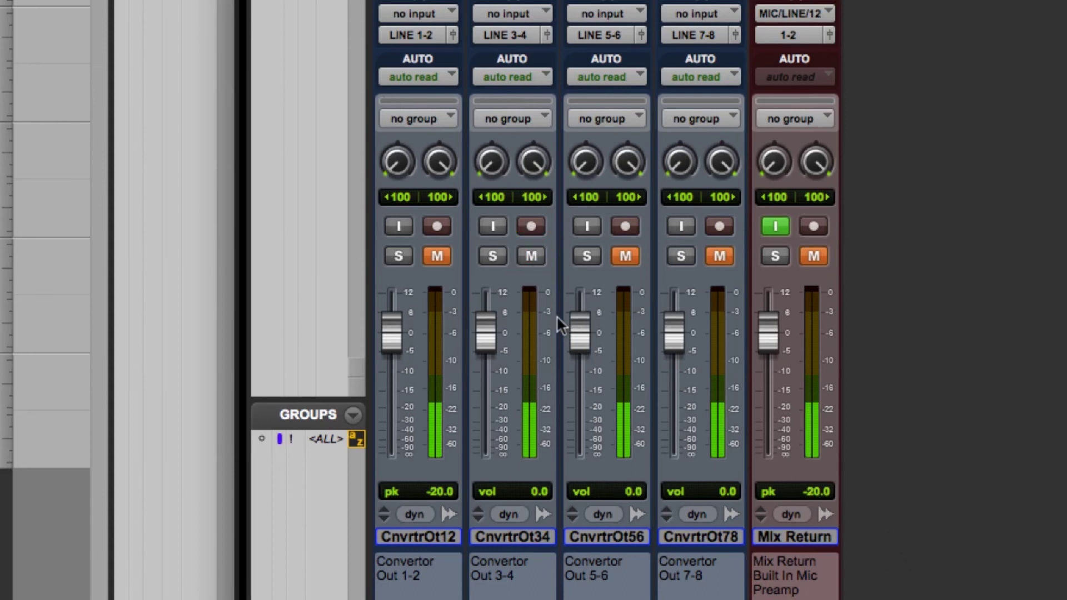
{"action": "left_click", "coordinate": [534, 257]}
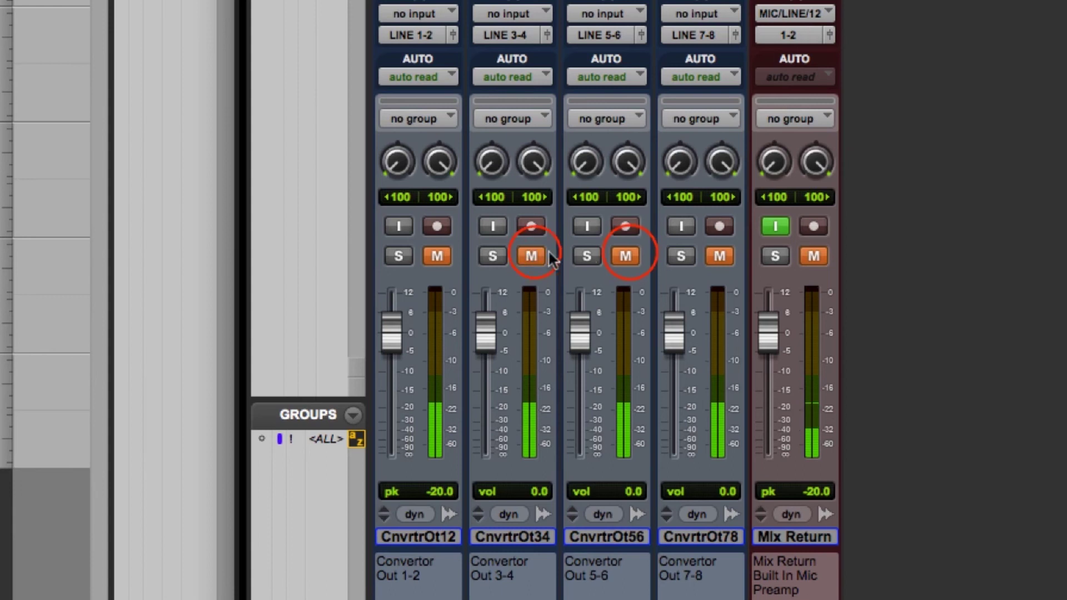
{"action": "left_click", "coordinate": [632, 254]}
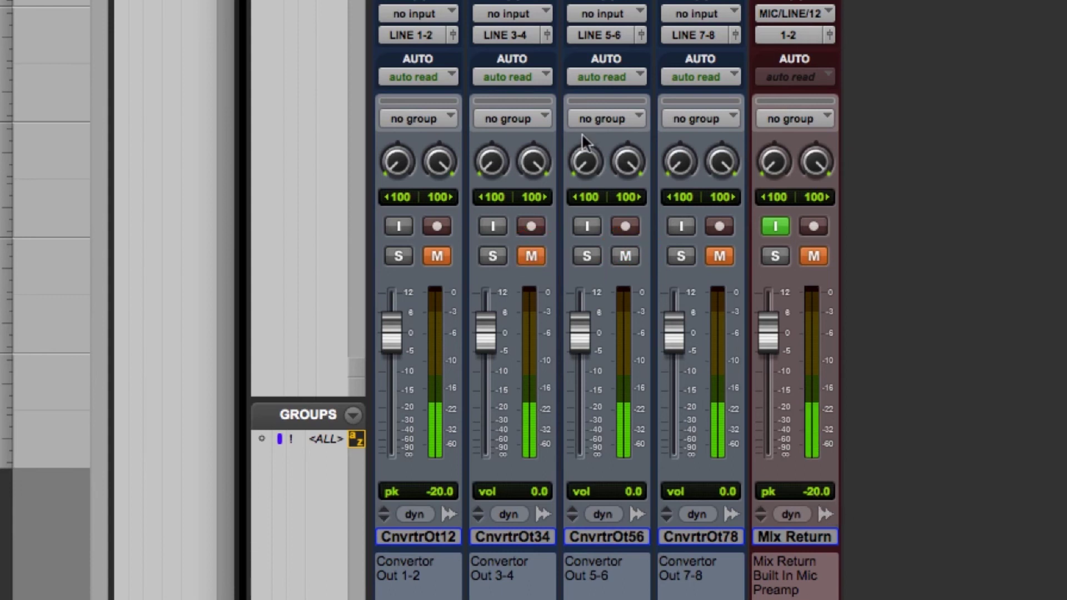
{"action": "left_click", "coordinate": [626, 255]}
{"action": "left_click", "coordinate": [719, 255]}
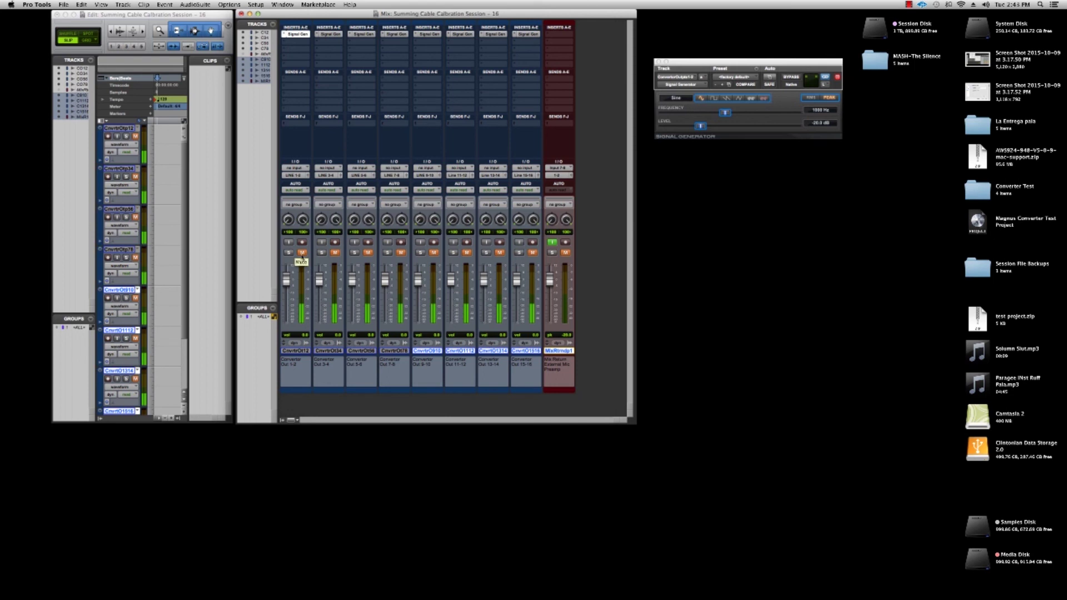
Unmute Converter Out 1-2 in the 16-channel session so the 1000 Hz tone returns at -20.0 dB.
{"action": "left_click", "coordinate": [302, 253]}
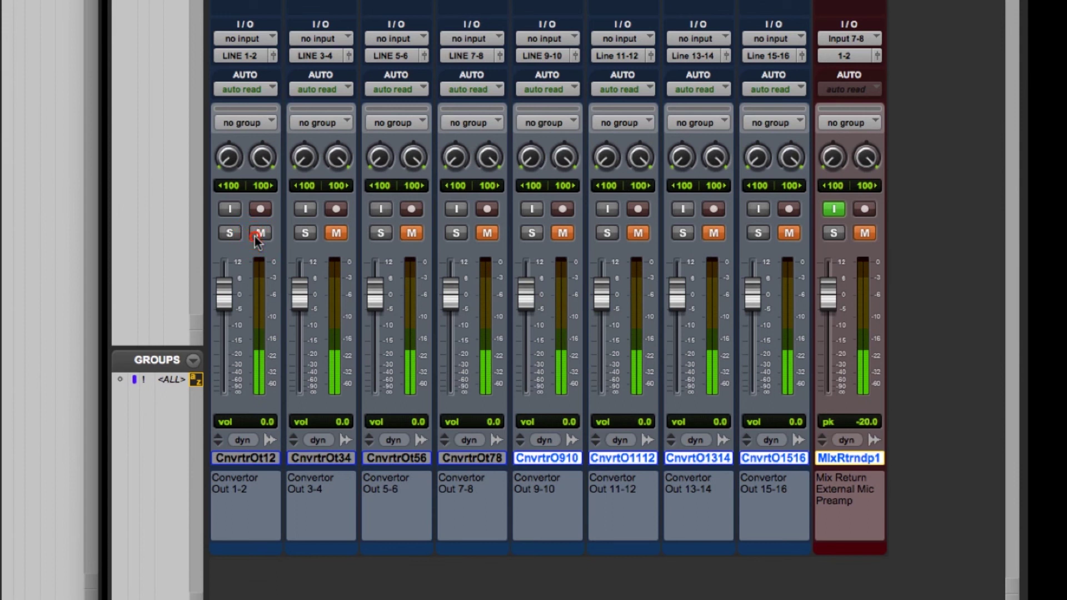
Mute Converter Out 1-2, then toggle pairs 3-4 through 15-16 in turn, testing each alone.
{"action": "left_click", "coordinate": [256, 233]}
{"action": "left_click", "coordinate": [336, 233]}
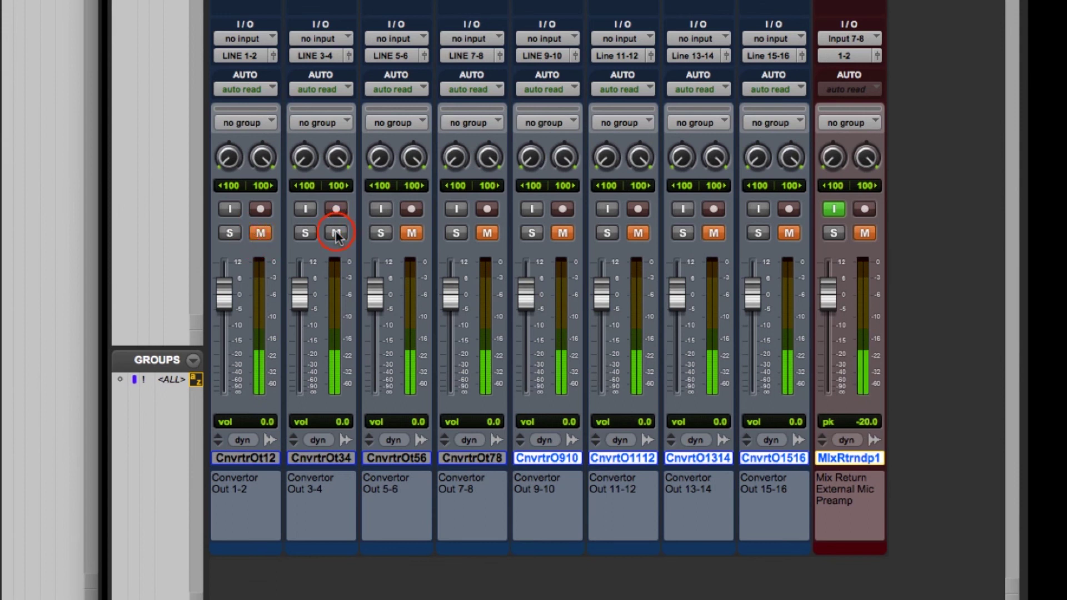
{"action": "left_click", "coordinate": [411, 233]}
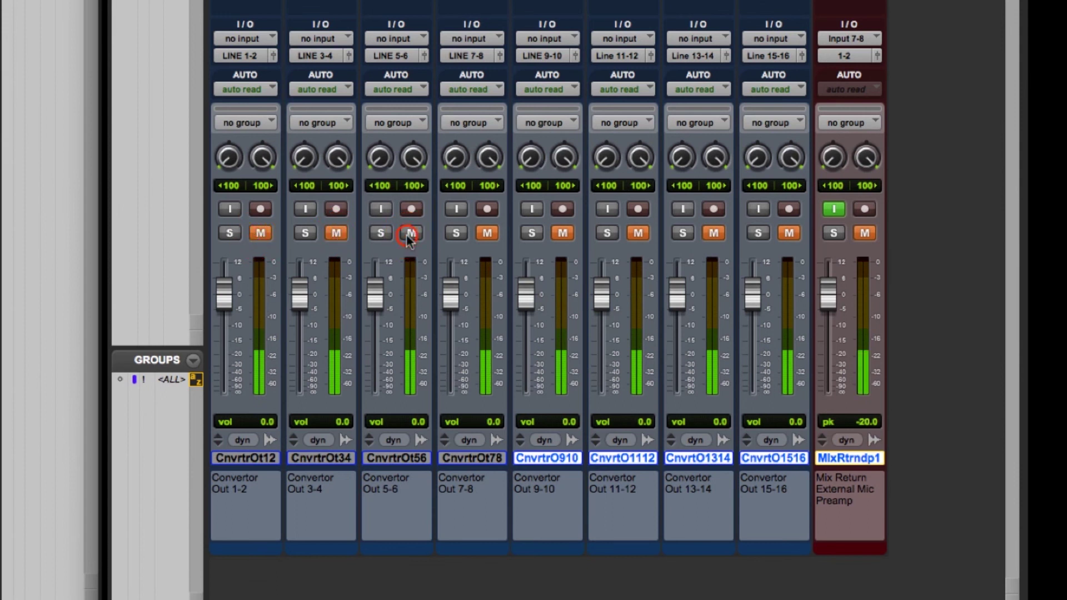
{"action": "left_click", "coordinate": [488, 233]}
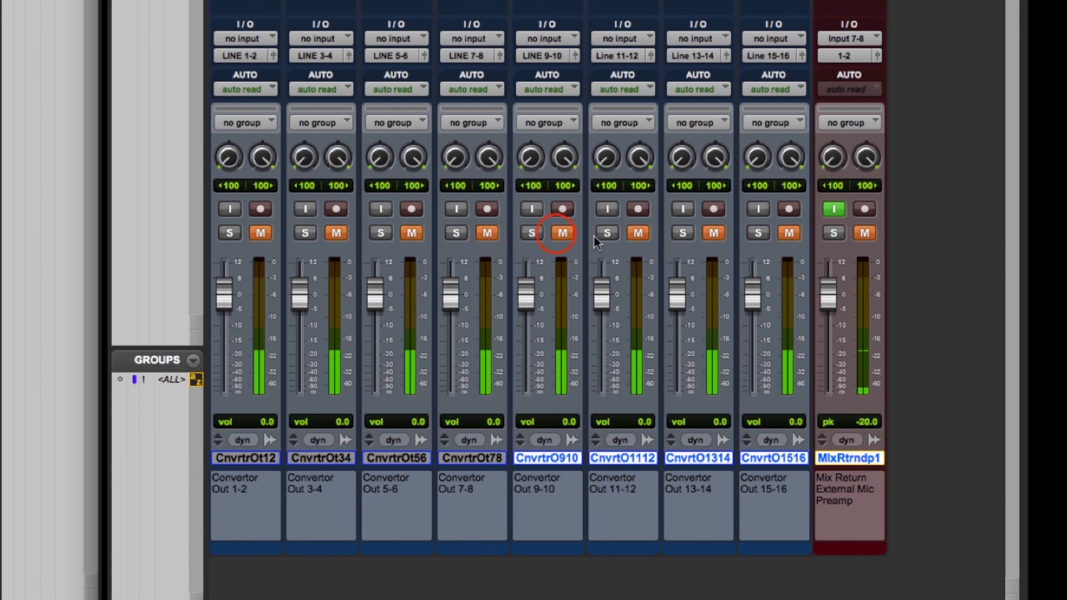
{"action": "left_click", "coordinate": [560, 233]}
{"action": "left_click", "coordinate": [637, 233]}
{"action": "left_click", "coordinate": [714, 233]}
{"action": "left_click", "coordinate": [789, 233]}
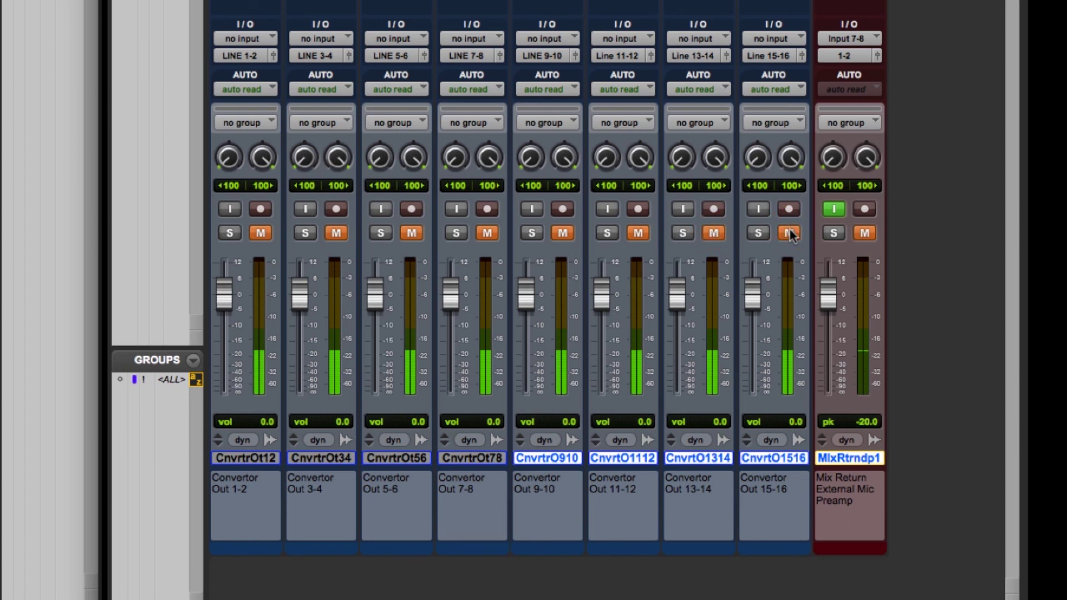